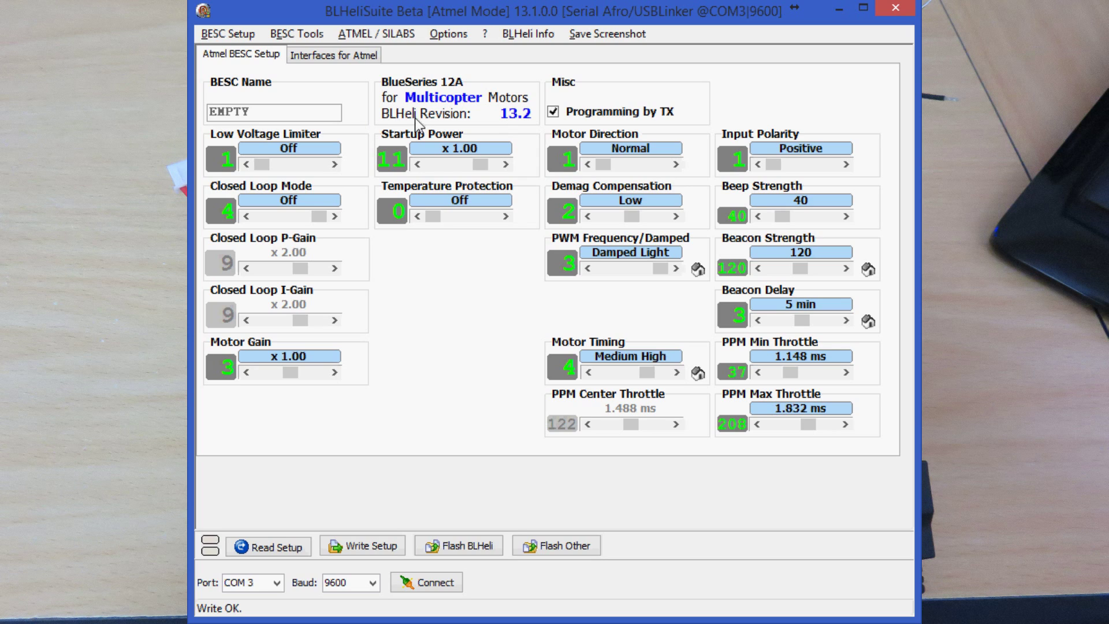
- Select the ATMEL 'Afro ESC USB Prog. Tool' / 'Turnigy USB Linker' programming interface
left_click(385, 36)
mouse_move(428, 41)
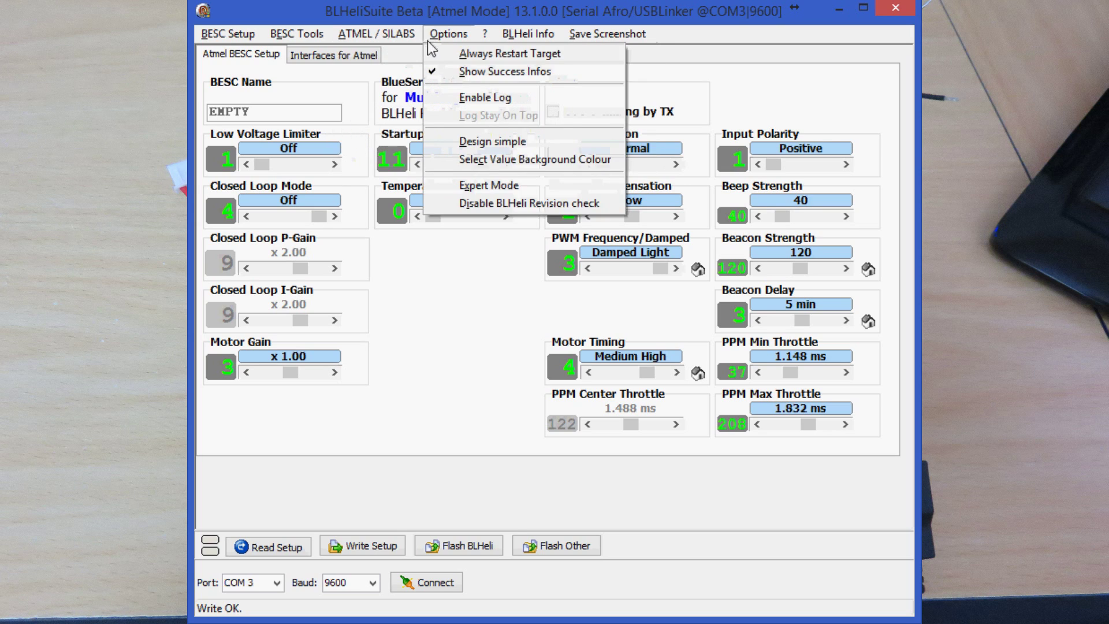
mouse_move(378, 36)
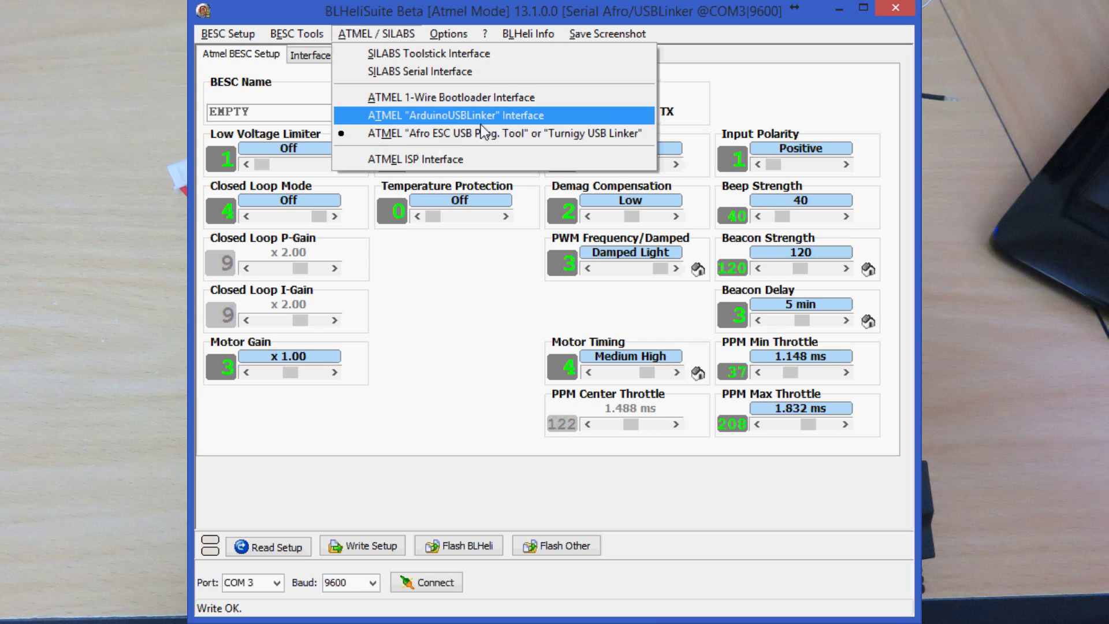
left_click(448, 133)
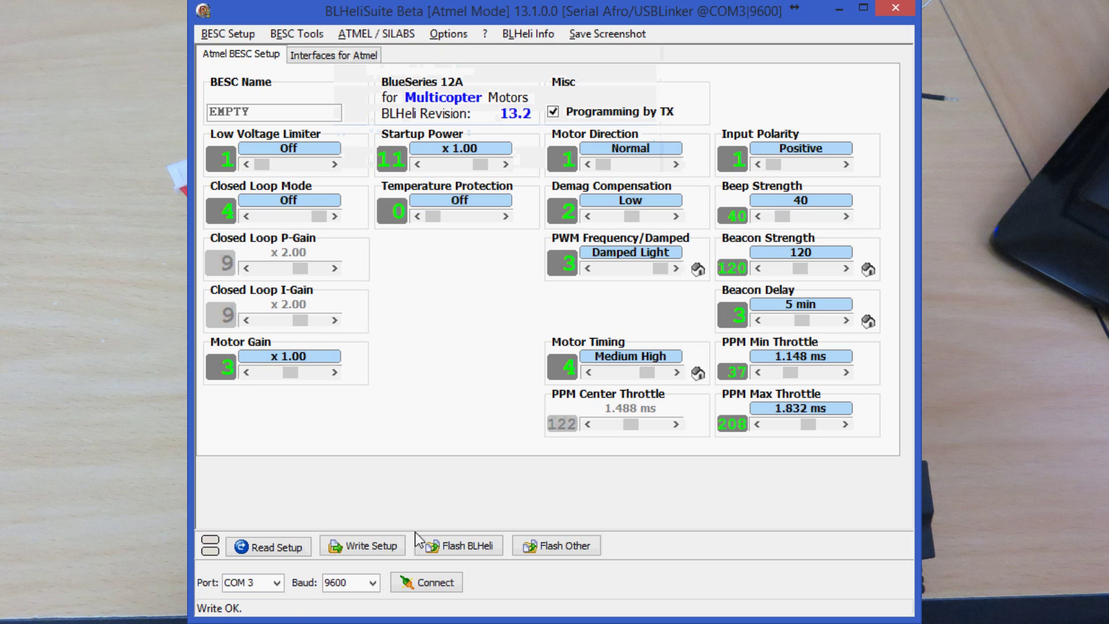
- Choose port COM3 at 9600 baud and connect to the ESC
left_click(276, 583)
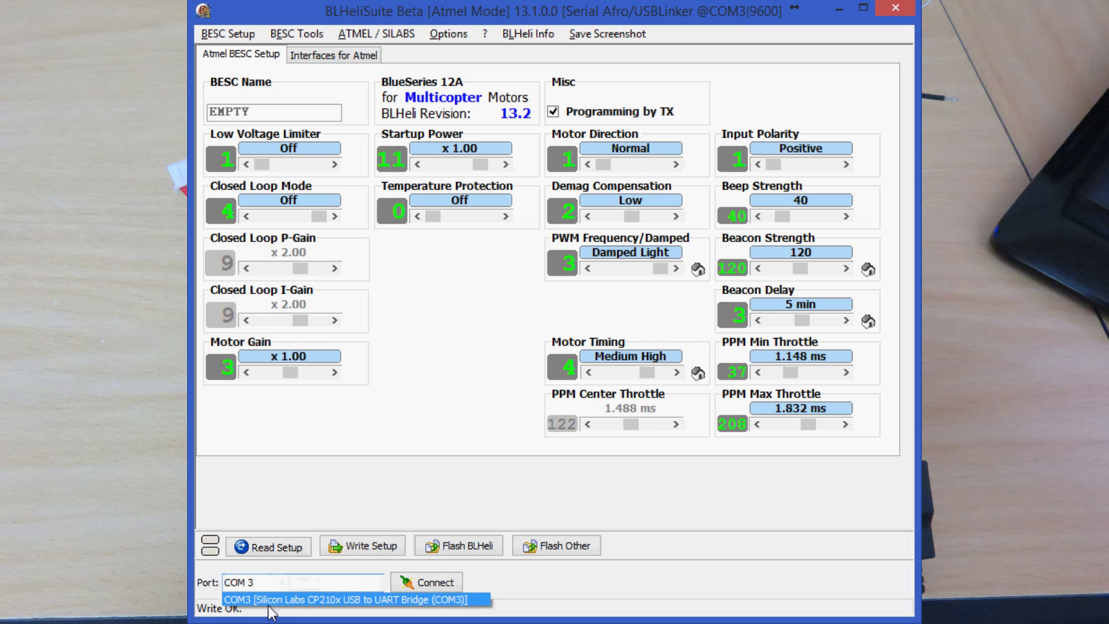
left_click(331, 599)
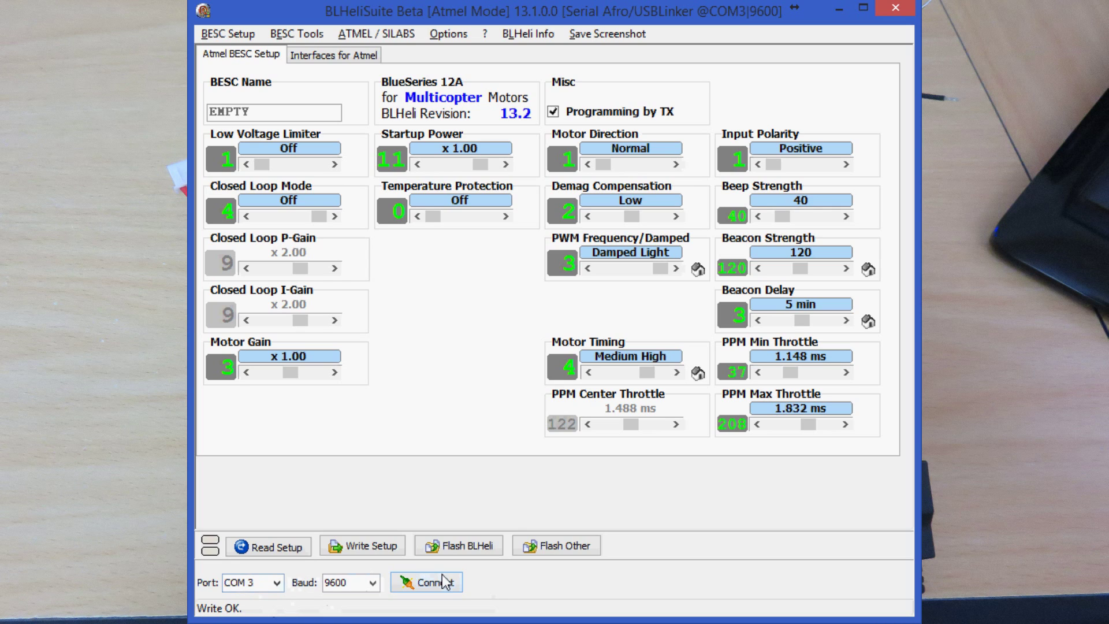
left_click(413, 585)
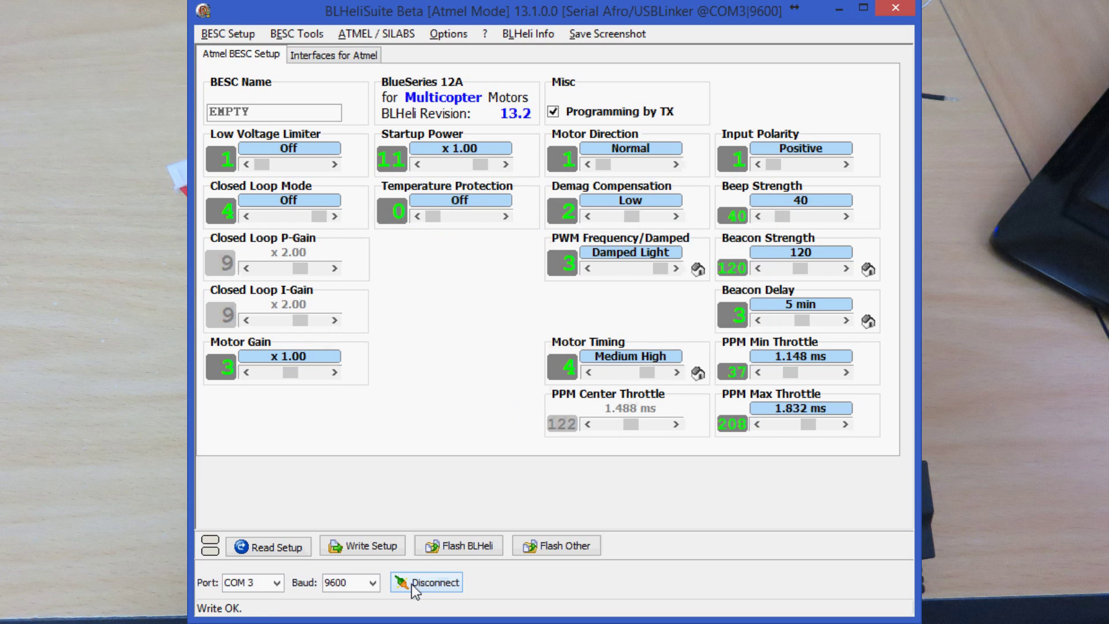
- Read the ESC's stored settings and acknowledge the 'setup read successfully' message
left_click(286, 551)
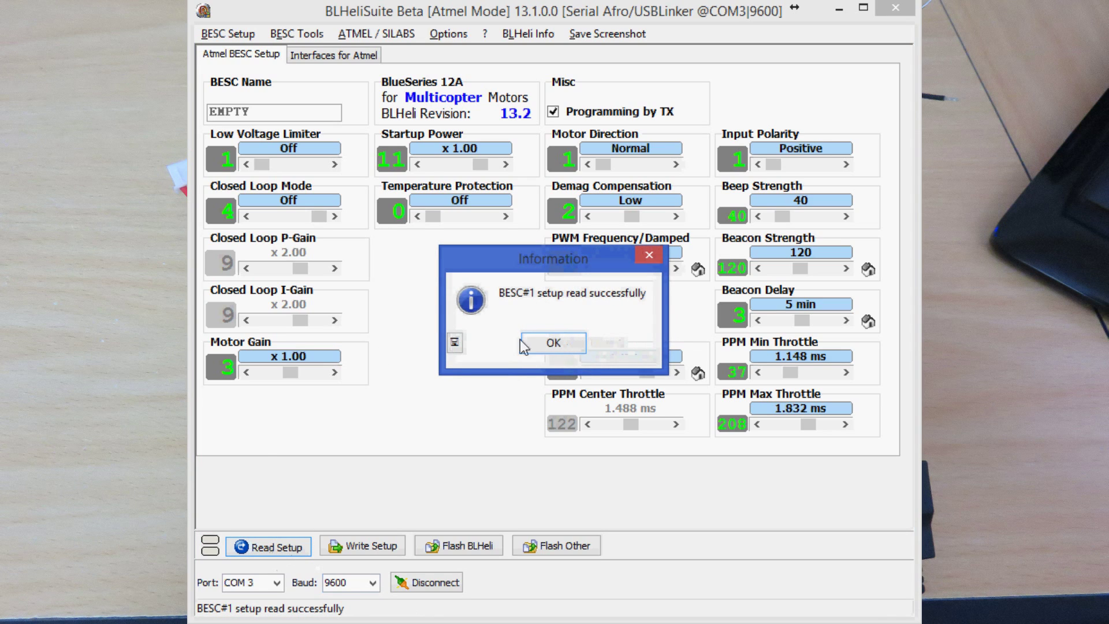
left_click_drag(545, 265, 532, 254)
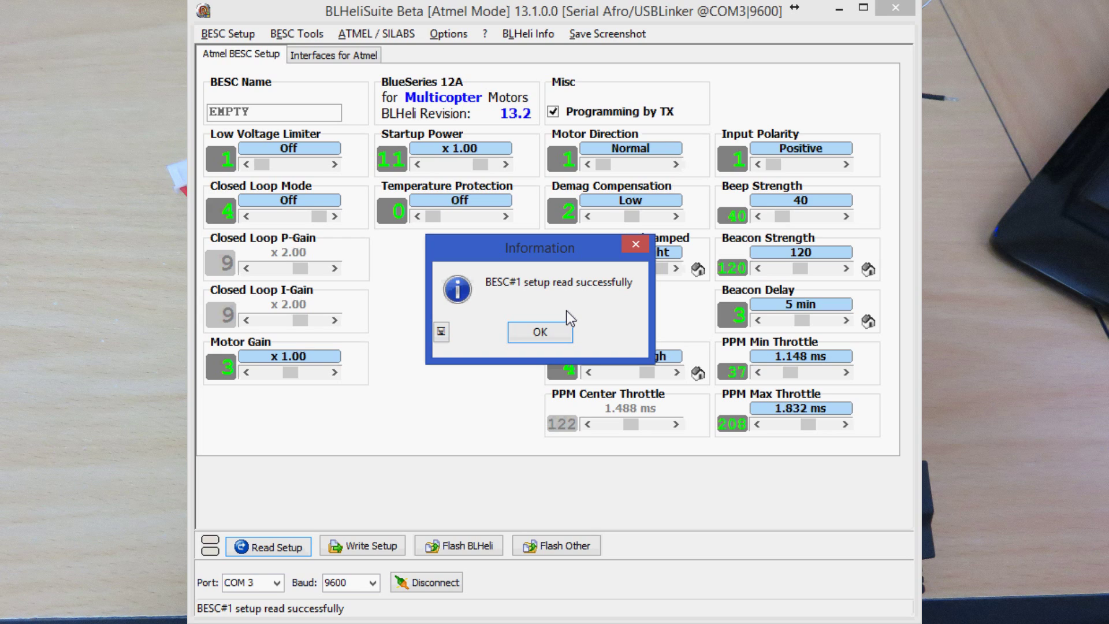
left_click(549, 331)
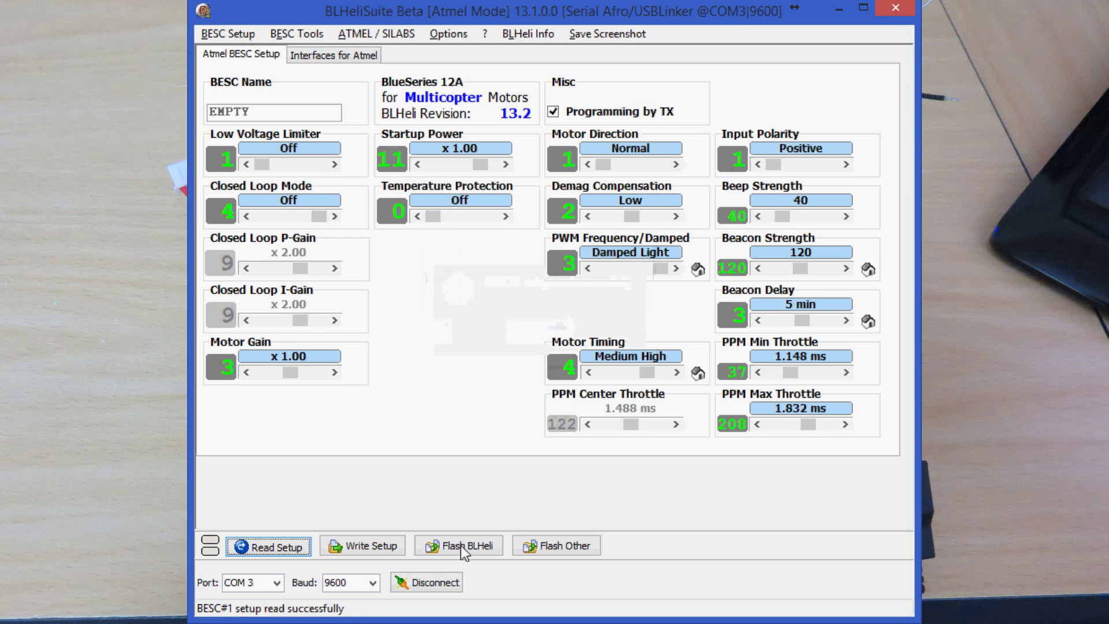
- Start Flash BLHeli and pick the BlueSeries 12A MULTI Rev 13.2 firmware
left_click(462, 549)
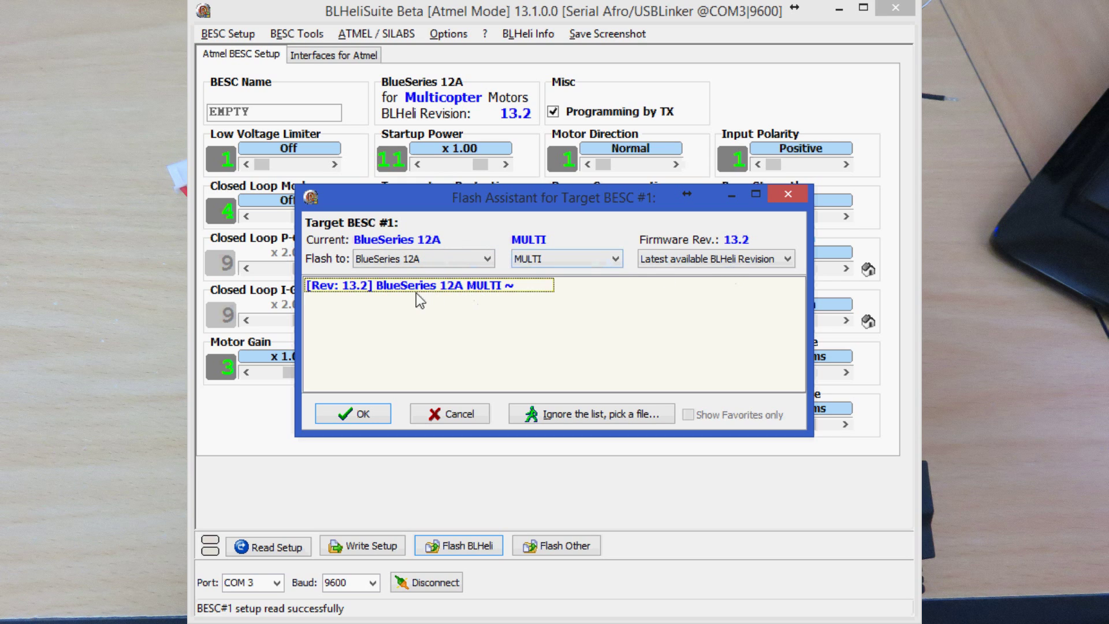
left_click(424, 258)
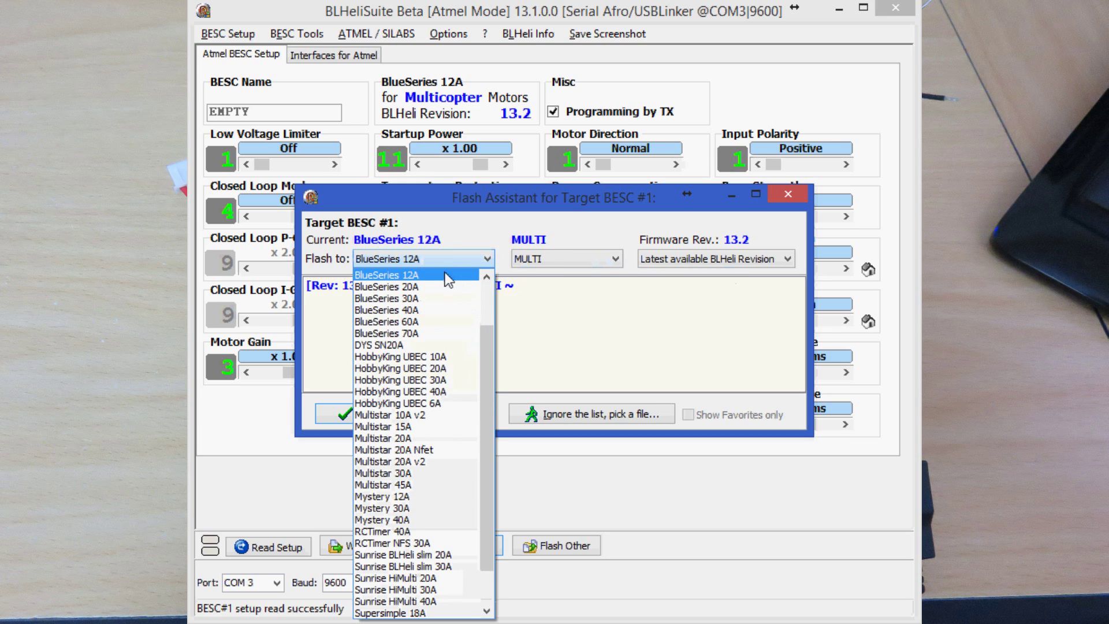
left_click_drag(487, 459, 480, 396)
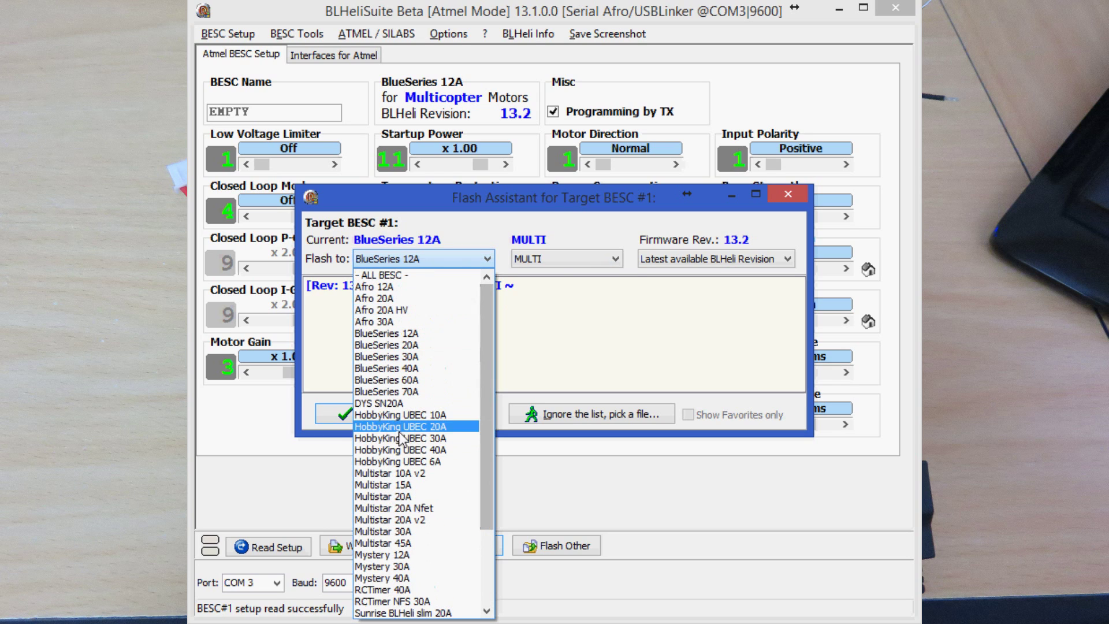
left_click(397, 332)
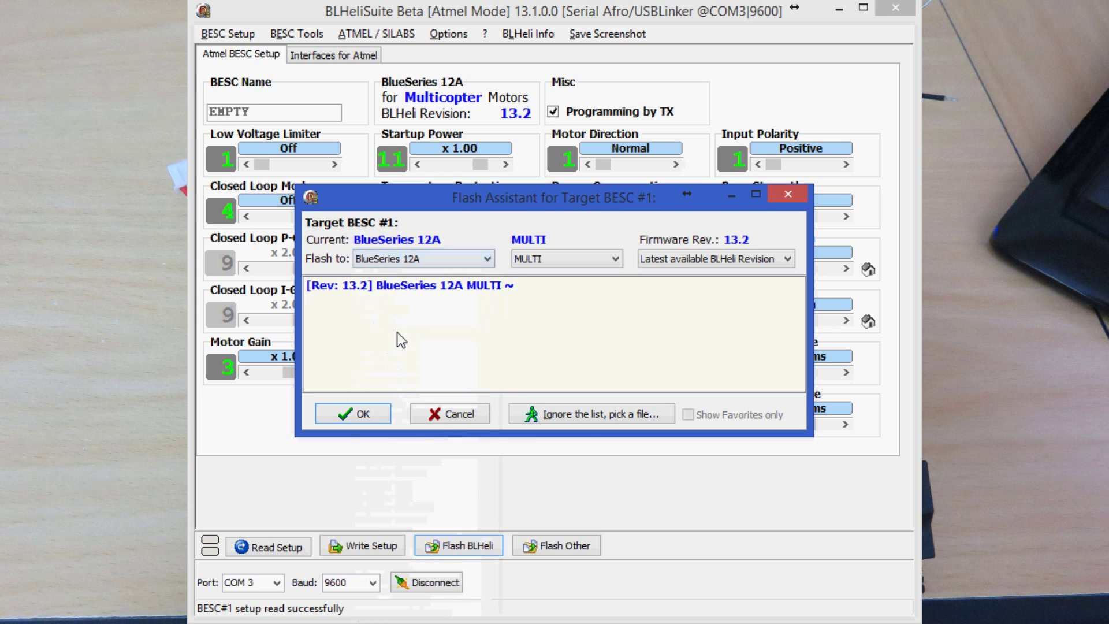
left_click(551, 258)
left_click(543, 307)
double_click(431, 291)
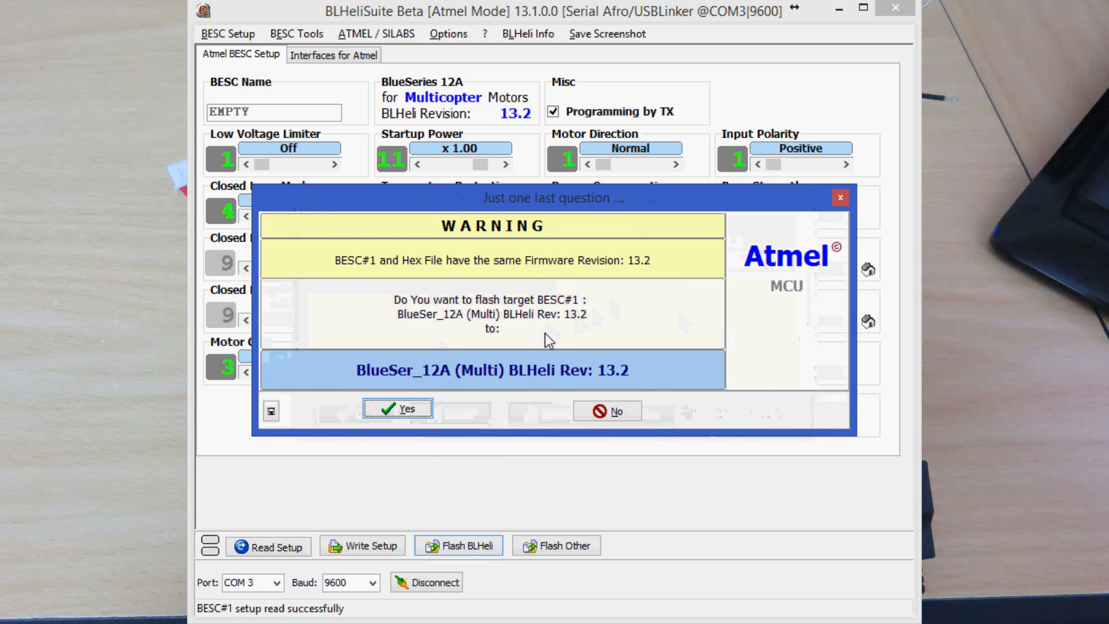
- Confirm reflashing with revision 13.2 and dismiss the flash success message once done
left_click(398, 410)
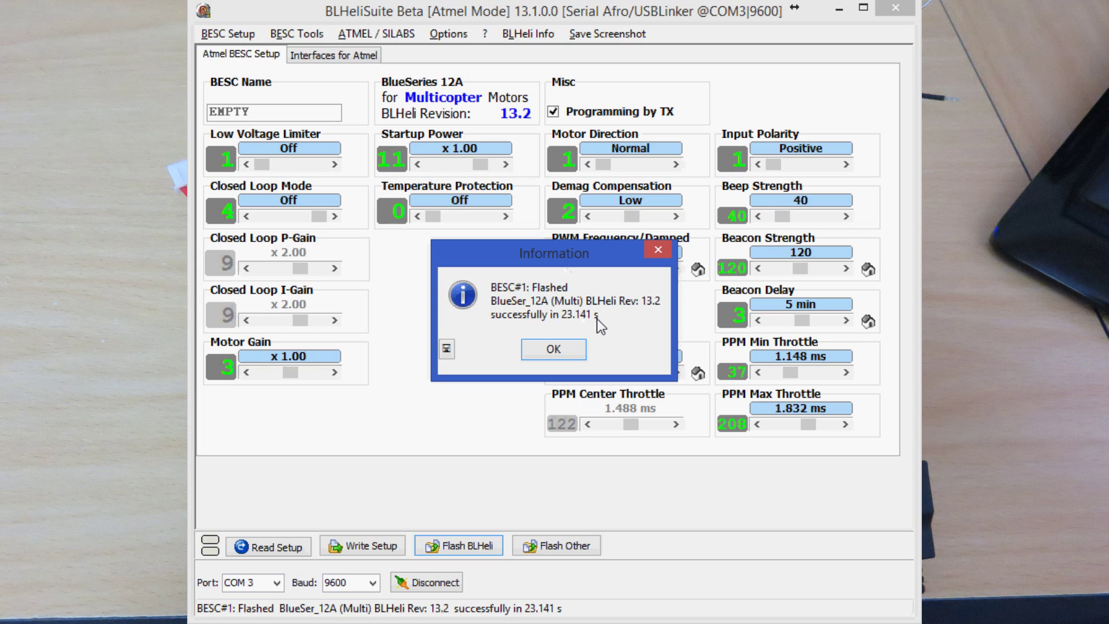
left_click(562, 348)
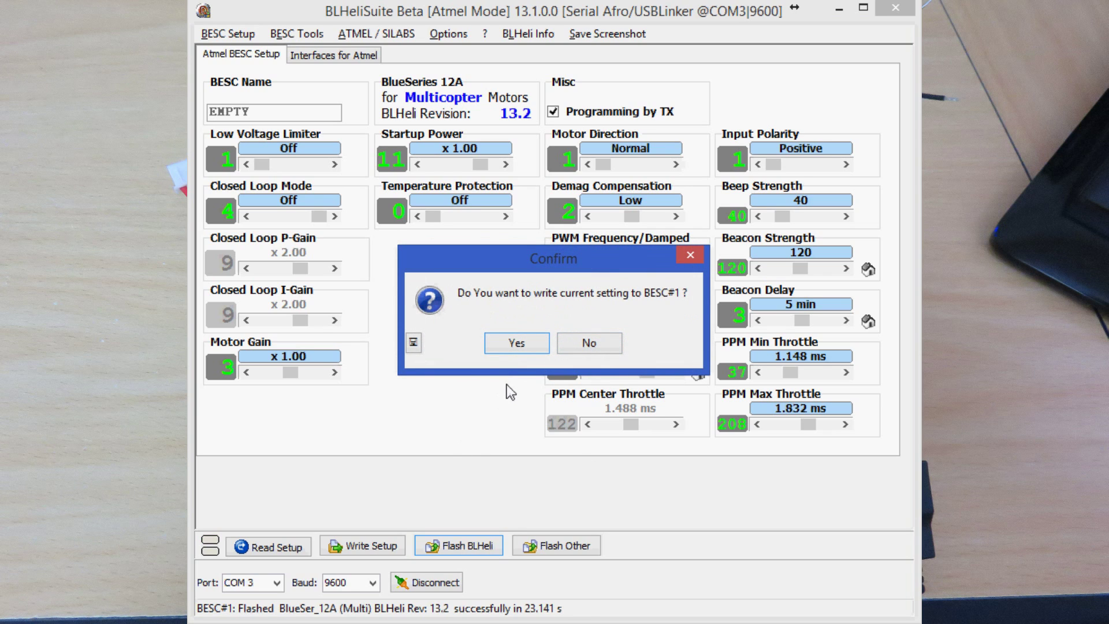
- Write the current settings to the reflashed ESC, then select the Demag Compensation setting
left_click(512, 351)
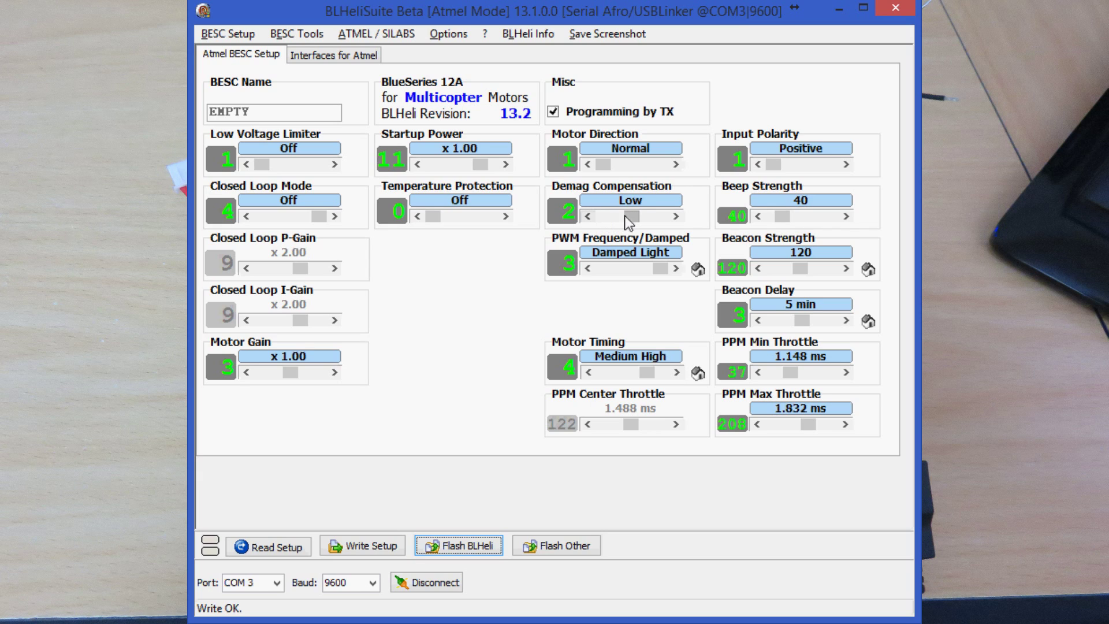
left_click(628, 217)
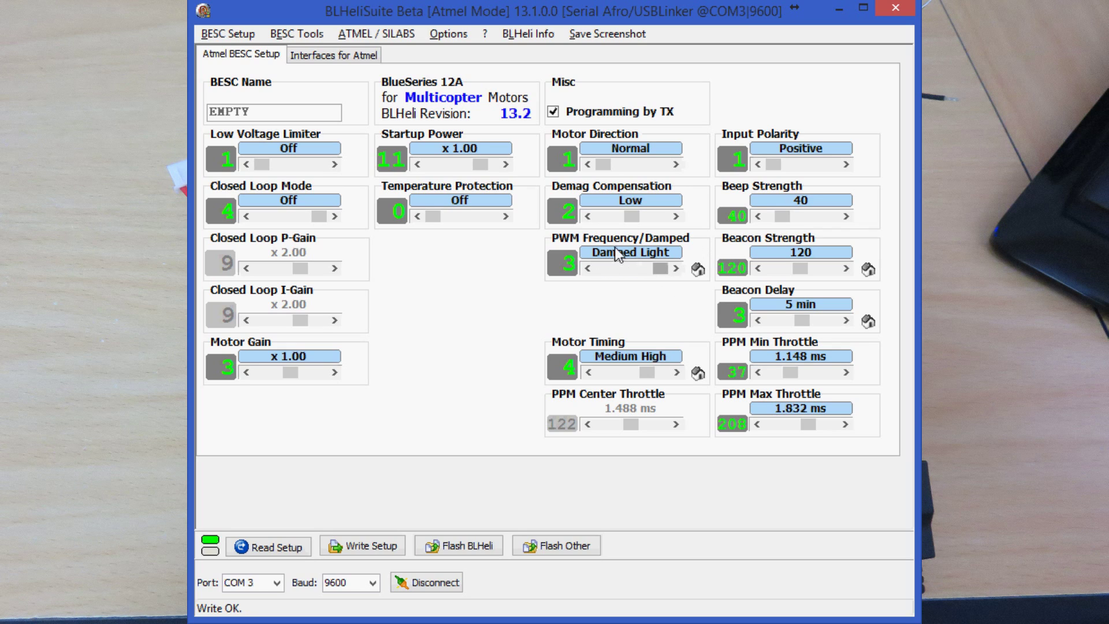
mouse_move(663, 267)
left_mouse_down()
mouse_move(622, 268)
mouse_move(670, 266)
left_mouse_up()
mouse_move(644, 372)
left_mouse_down()
mouse_move(618, 372)
mouse_move(628, 371)
left_mouse_up()
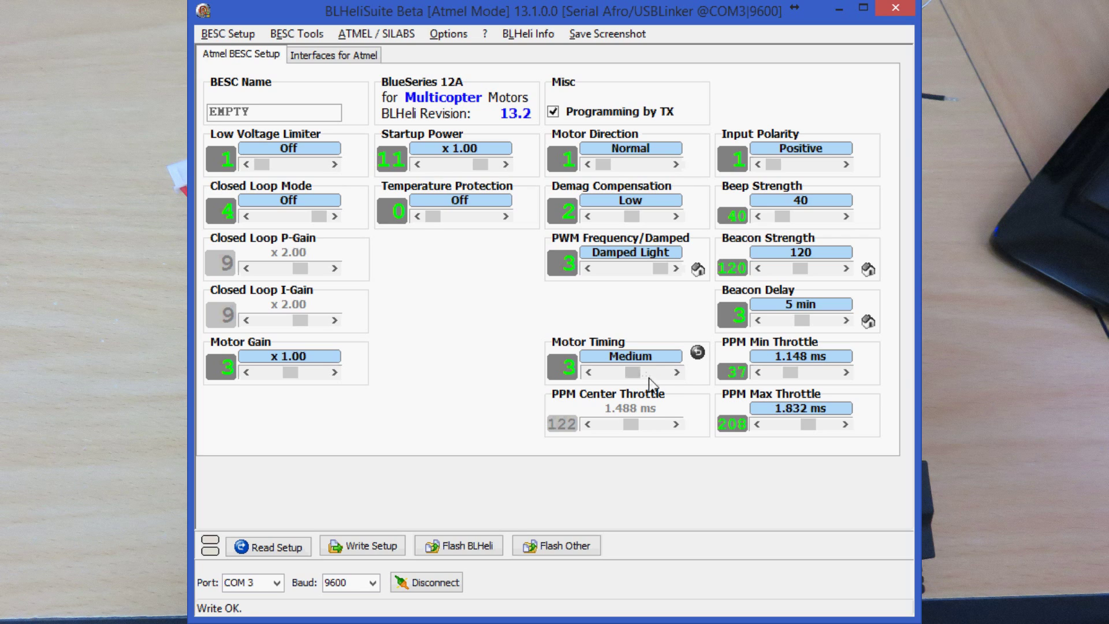
mouse_move(632, 373)
left_mouse_down()
mouse_move(623, 372)
mouse_move(636, 376)
left_mouse_up()
mouse_move(633, 375)
left_mouse_down()
mouse_move(643, 371)
mouse_move(623, 372)
mouse_move(646, 372)
mouse_move(637, 377)
left_mouse_up()
mouse_move(633, 373)
left_mouse_down()
mouse_move(623, 372)
mouse_move(650, 374)
left_mouse_up()
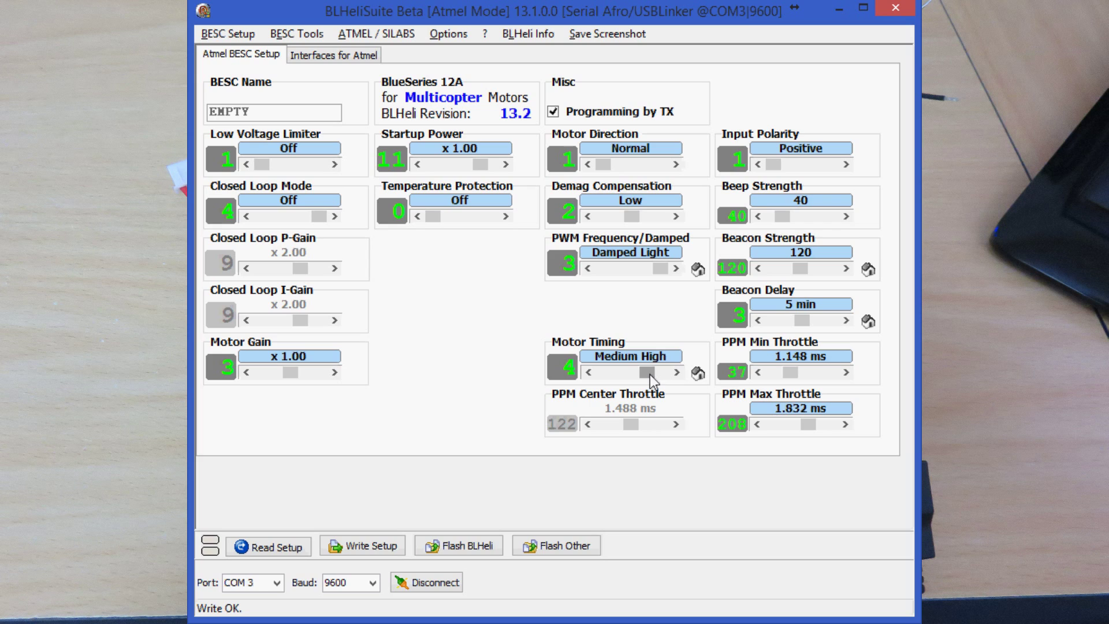
mouse_move(649, 375)
left_mouse_down()
mouse_move(615, 373)
mouse_move(646, 373)
left_mouse_up()
mouse_move(805, 320)
left_mouse_down()
mouse_move(787, 320)
mouse_move(806, 324)
left_mouse_up()
mouse_move(801, 269)
left_mouse_down()
mouse_move(822, 268)
mouse_move(802, 268)
left_mouse_up()
left_click(364, 547)
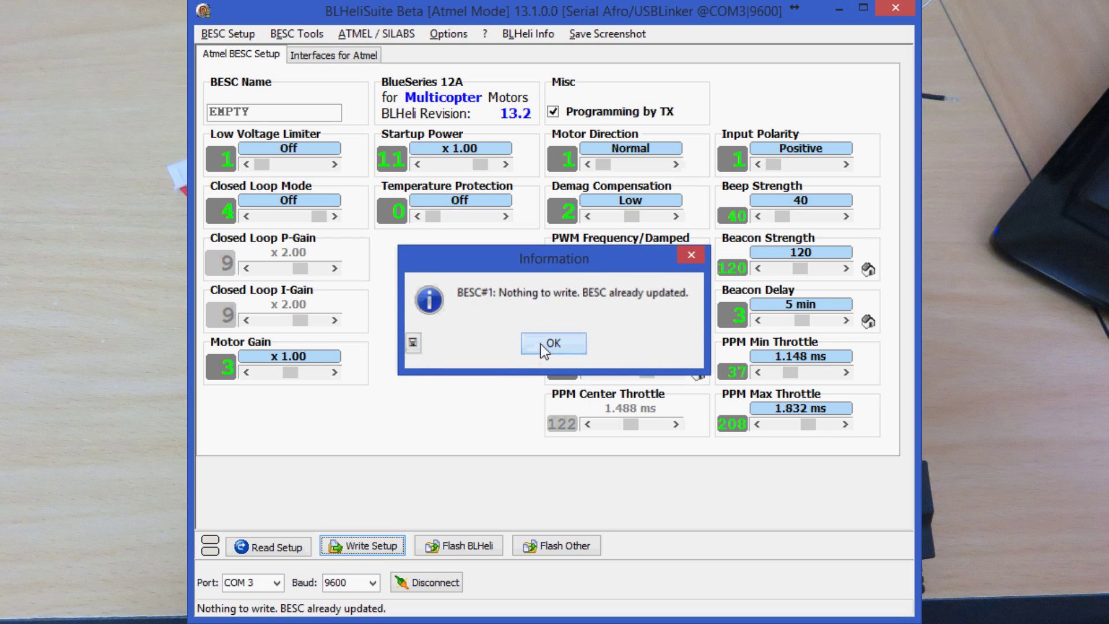
- Dismiss the 'Nothing to write. BESC already updated.' message
left_click(543, 345)
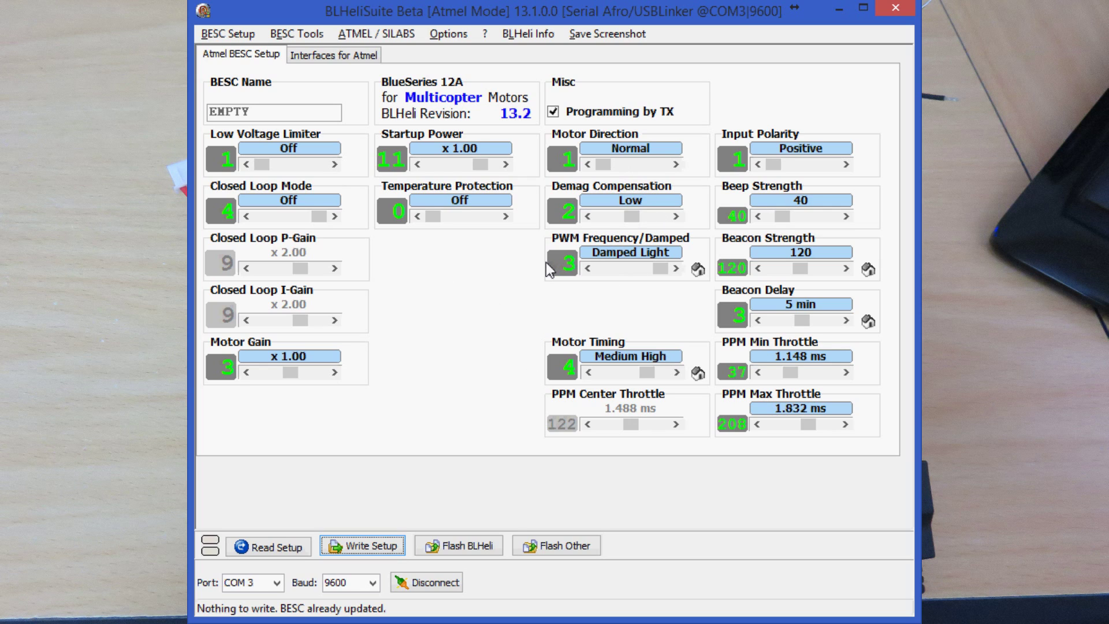
- Close the connection to the ESC on COM 3
left_click(443, 583)
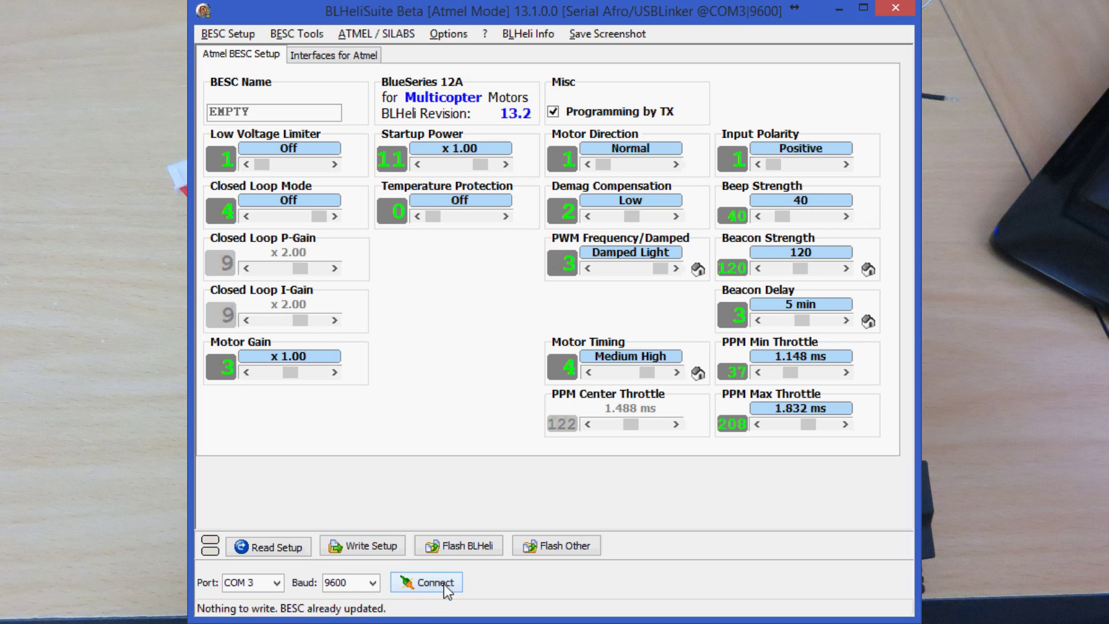